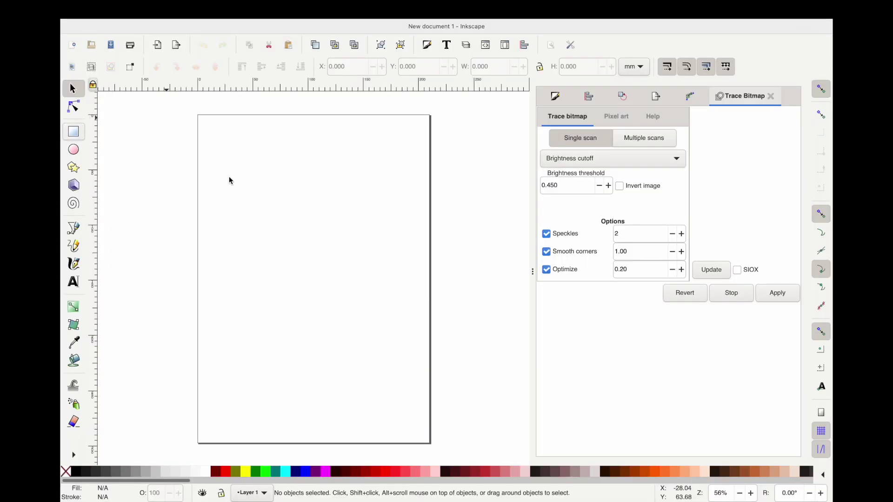
Step: Draw a large rectangle on the page and convert it to a path
key("r")
key("ctrl")
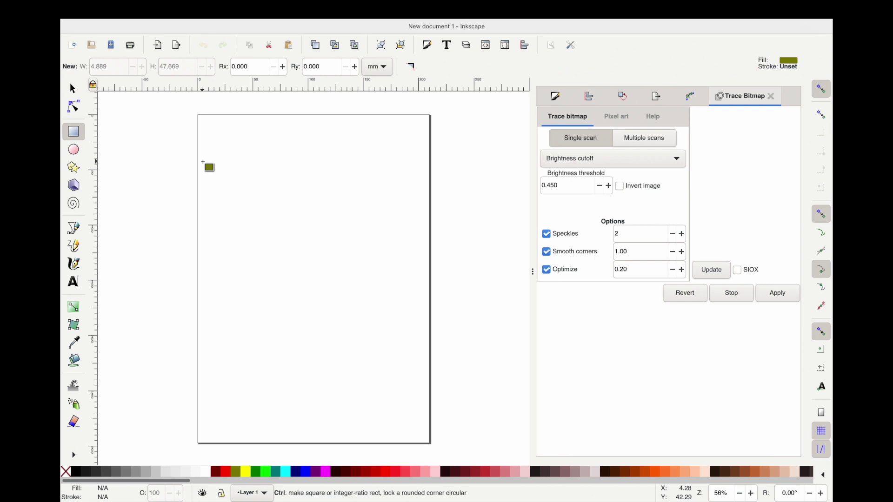
left_click_drag(312, 230, 425, 313)
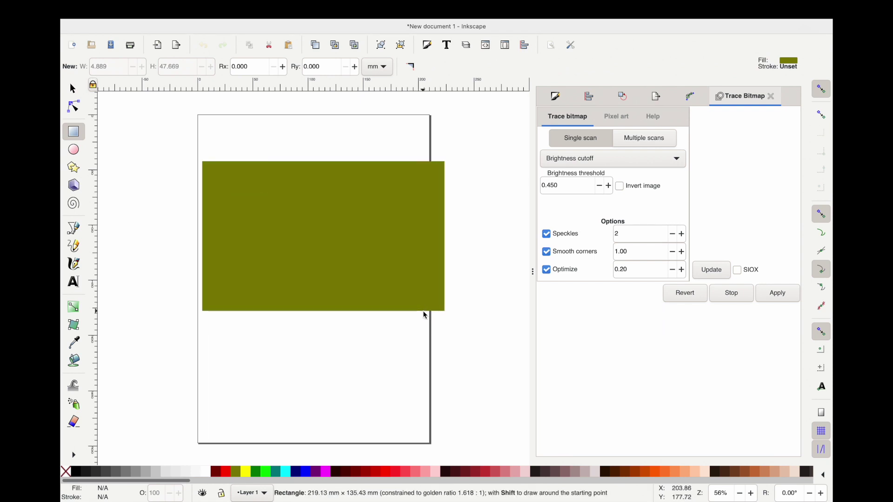
key("s")
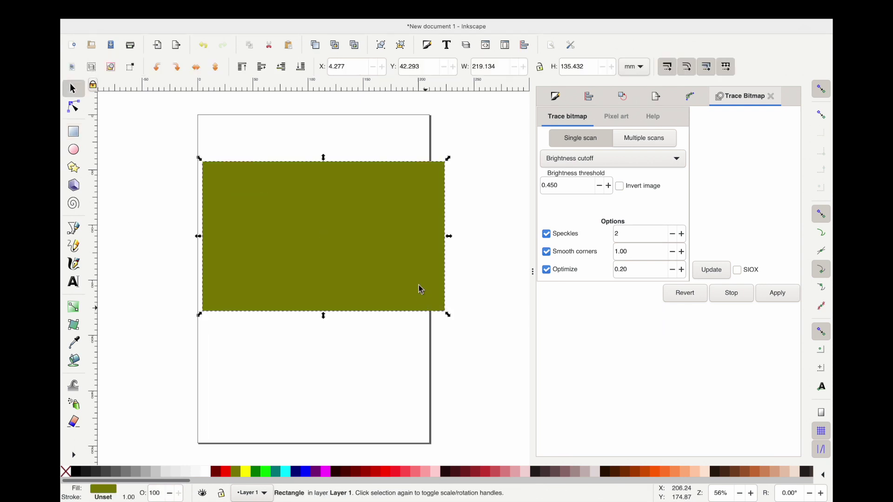
left_click_drag(420, 289, 395, 311)
mouse_move(372, 4)
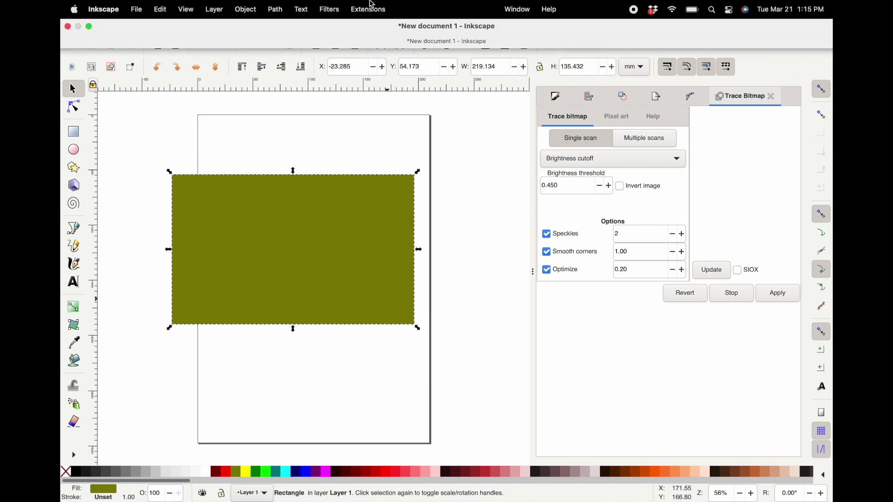
left_click(289, 4)
left_click(290, 27)
Step: Fill the rectangle with orange from the palette
left_click(293, 406)
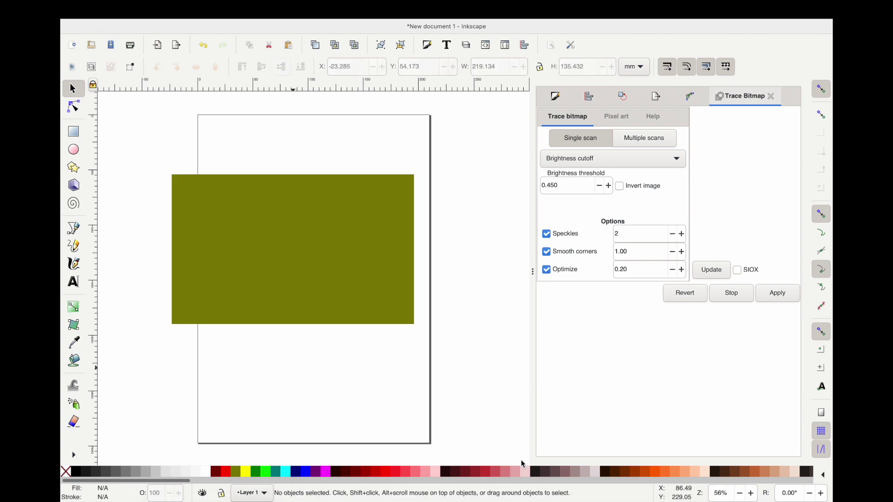
scroll(532, 474, "right", 5)
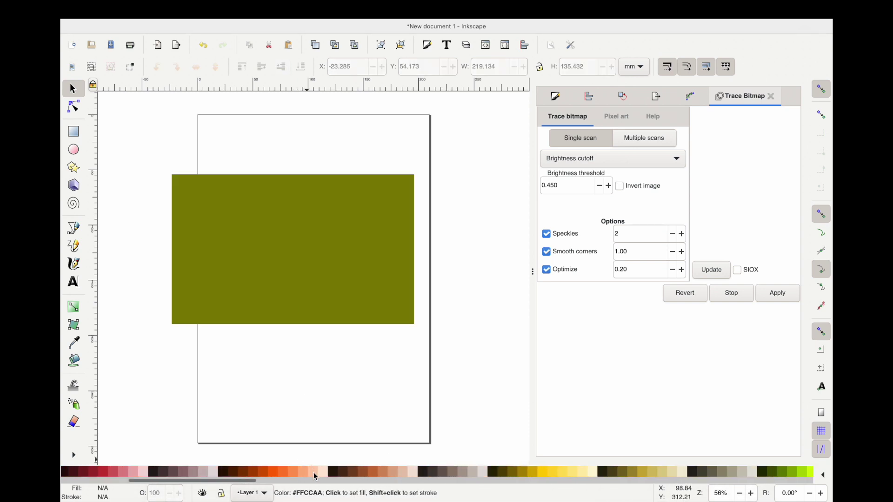
left_click(342, 291)
left_click(303, 471)
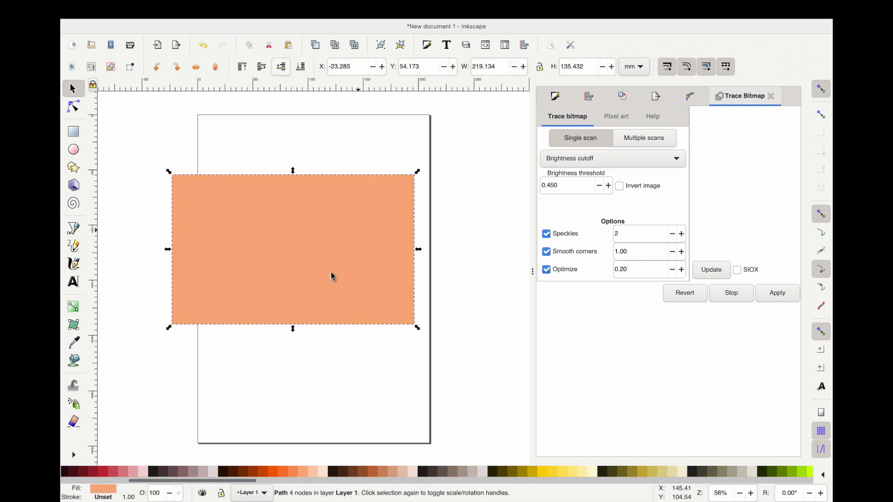
left_click_drag(333, 276, 339, 321)
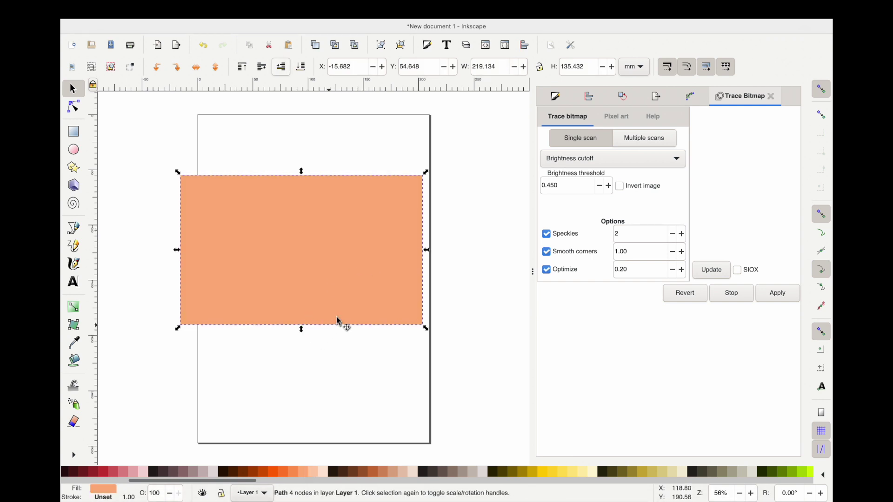
Step: Switch units to inches and size the card to 10 × 6 in
left_click(642, 71)
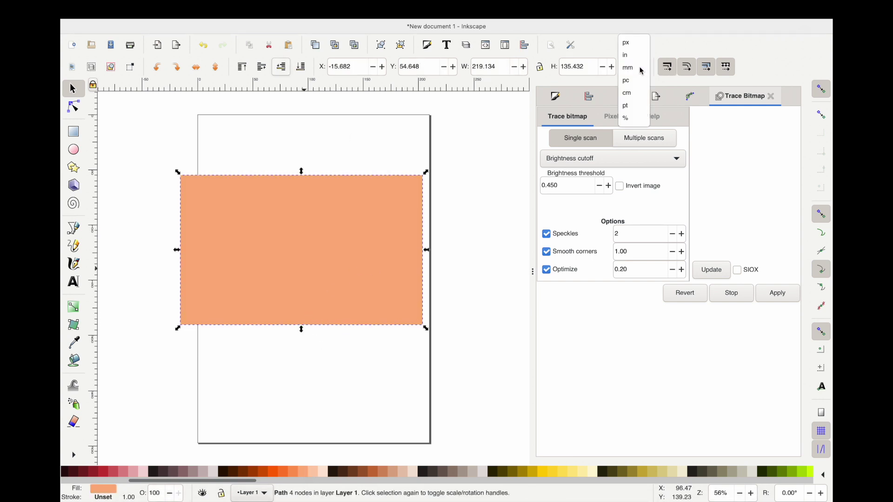
left_click(627, 61)
triple_click(499, 71)
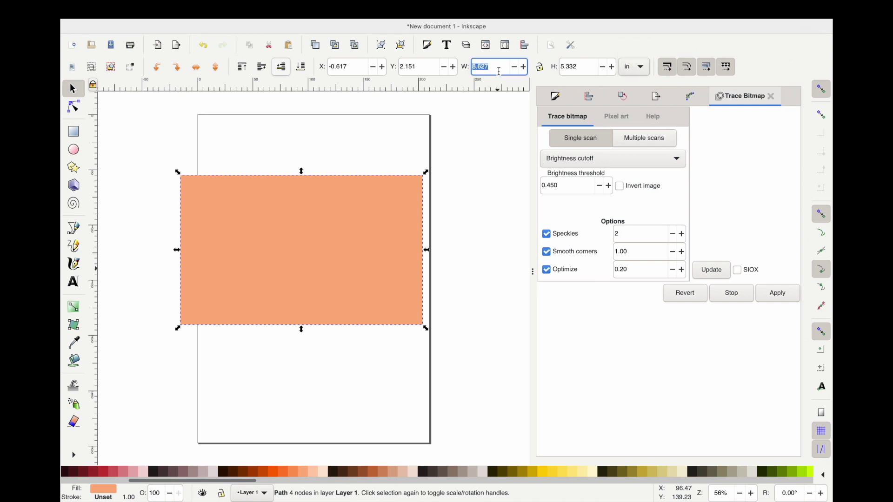
type("10")
key("Tab")
type("5")
key("Return")
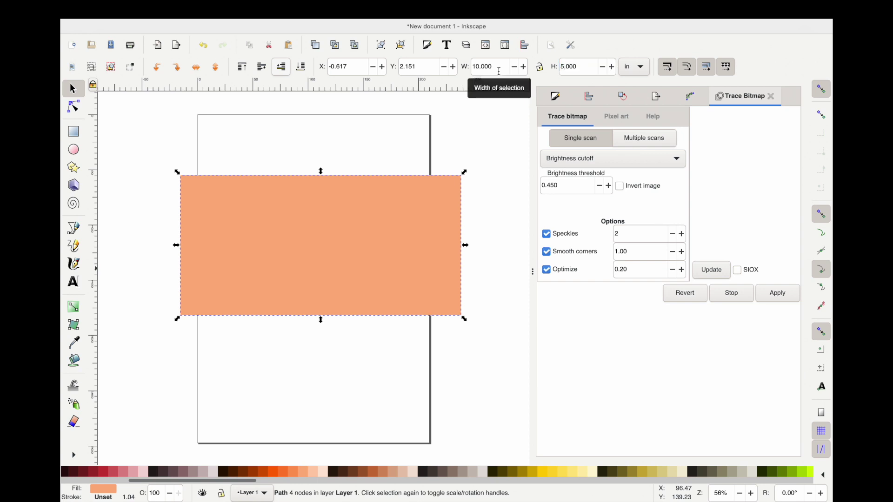
double_click(566, 64)
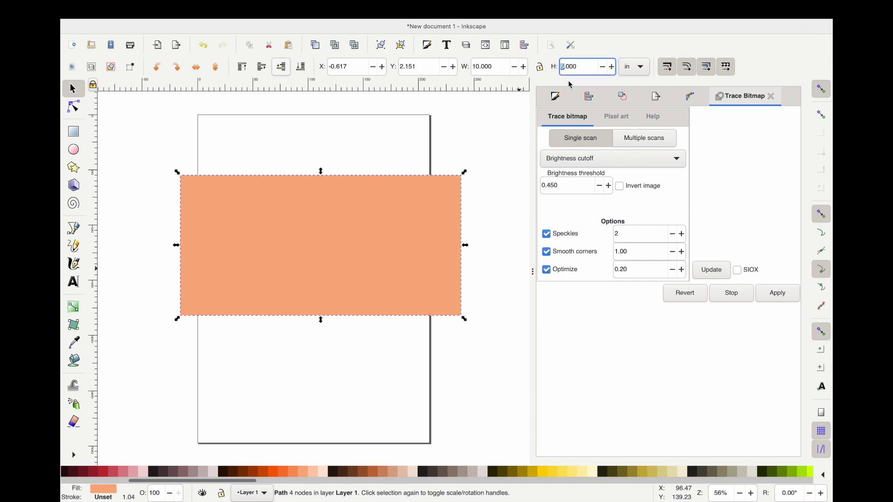
key("Return")
left_click(330, 362)
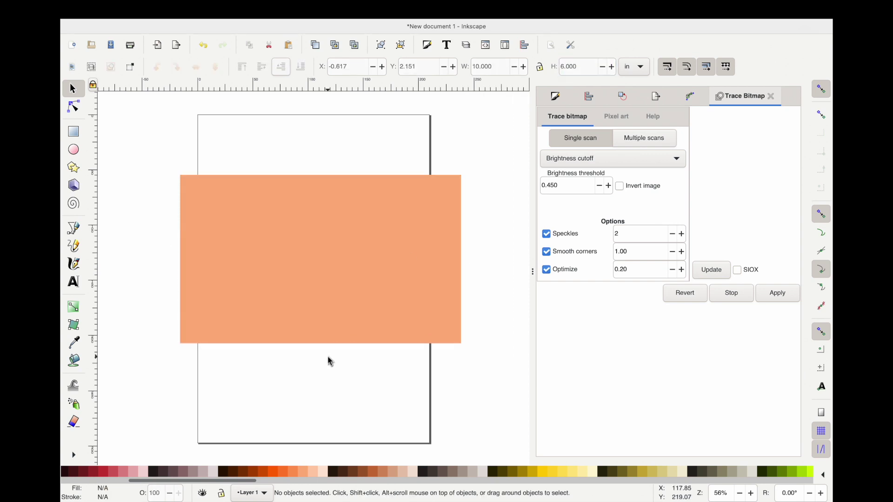
left_click(215, 237)
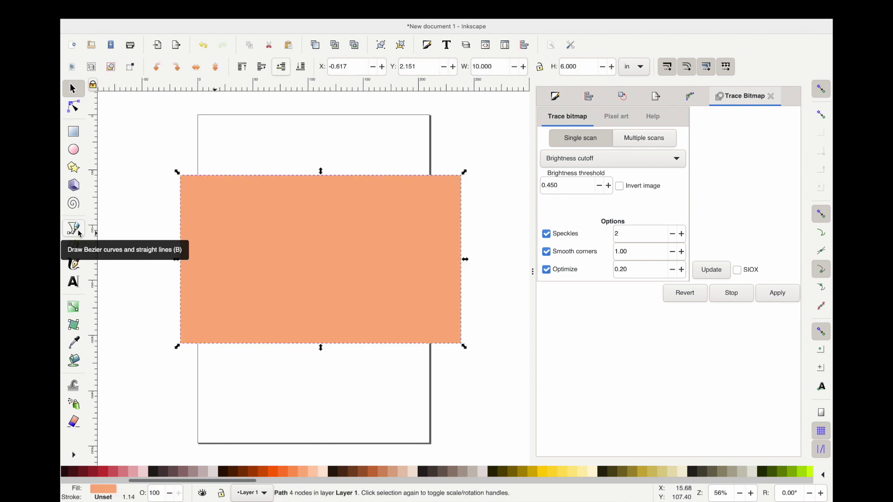
Step: Draw a straight Bezier line from the card's top edge to its bottom edge, 6 in tall
left_click(80, 234)
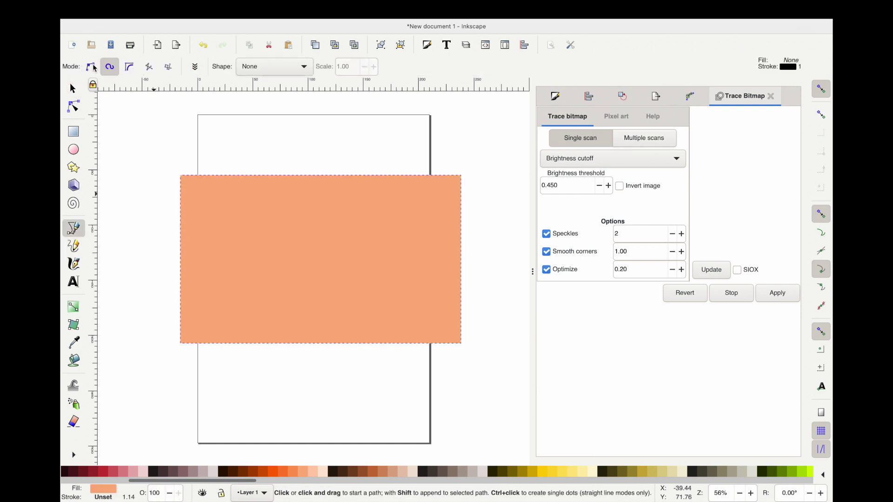
left_click(93, 67)
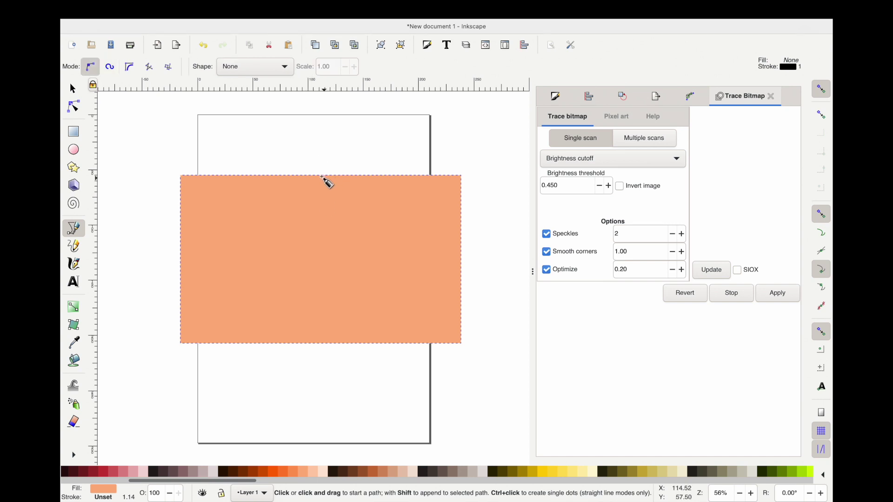
left_click(321, 175)
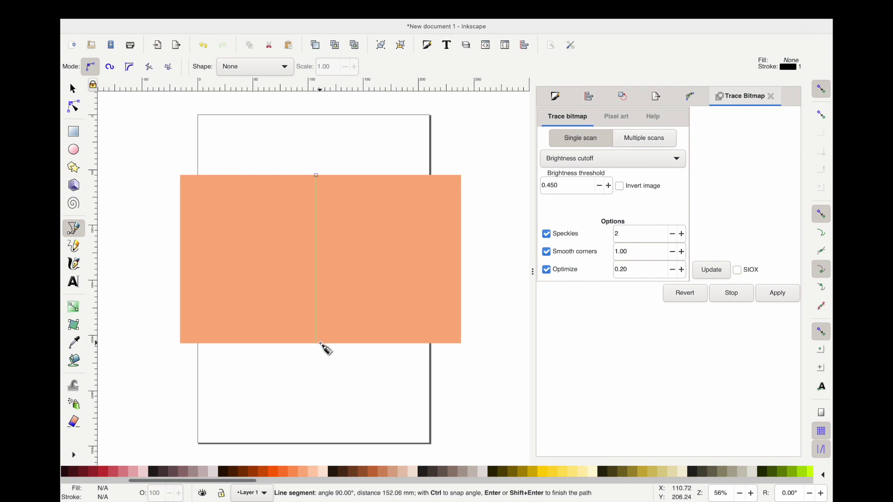
double_click(322, 346)
key("s")
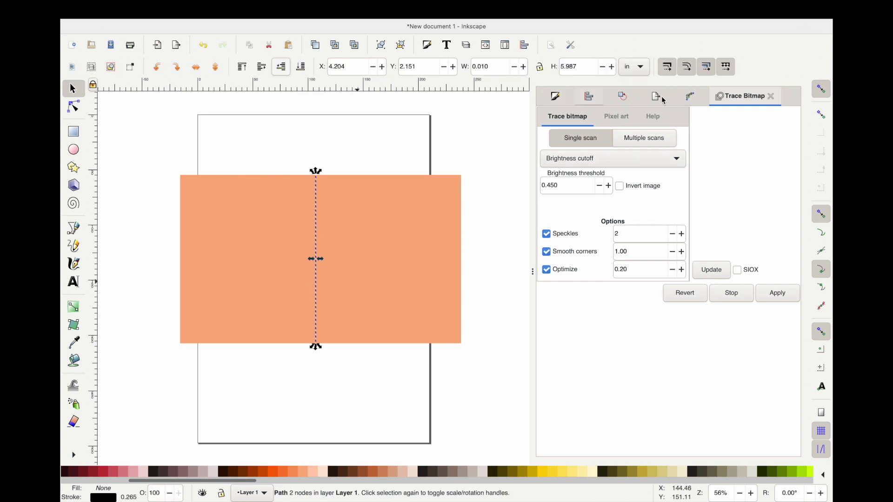
left_click(579, 69)
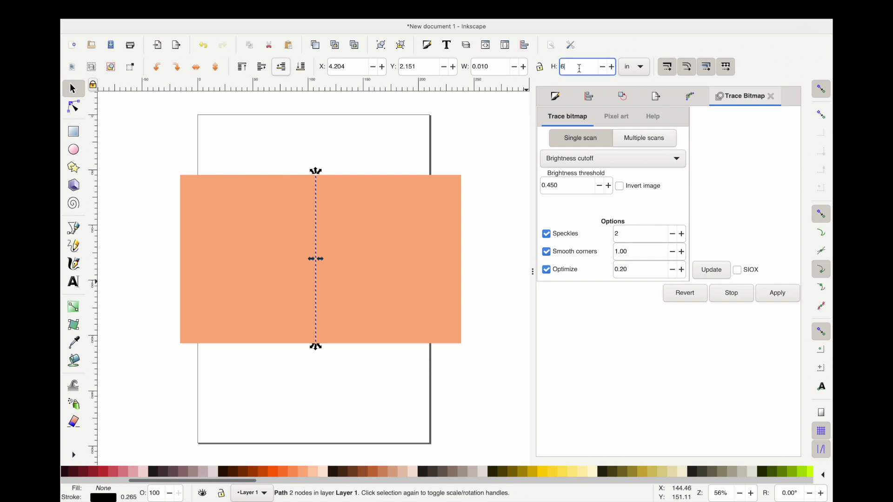
type("6")
key("Return")
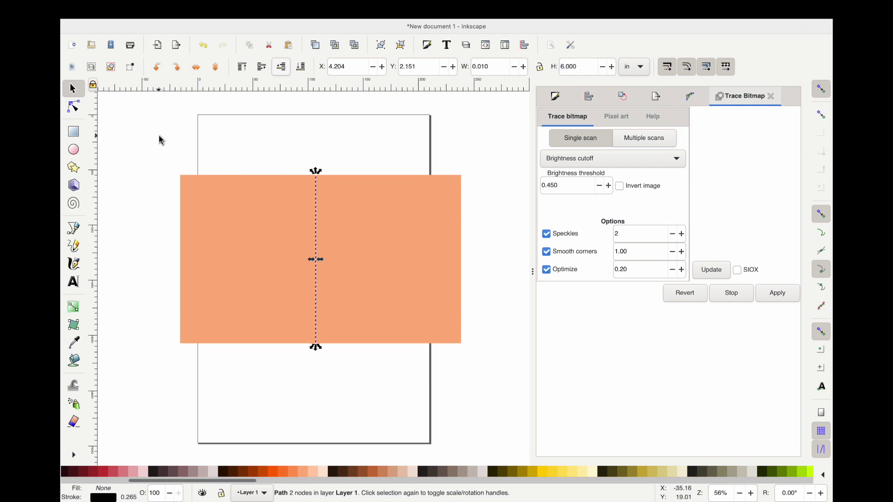
left_click_drag(160, 136, 496, 333)
Step: Centre the line and card on each other with Align and Distribute
left_click(589, 97)
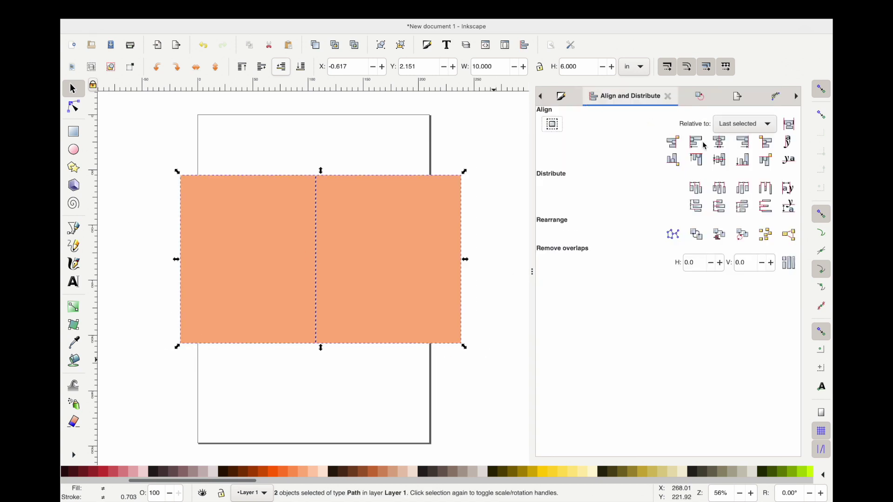
left_click(720, 142)
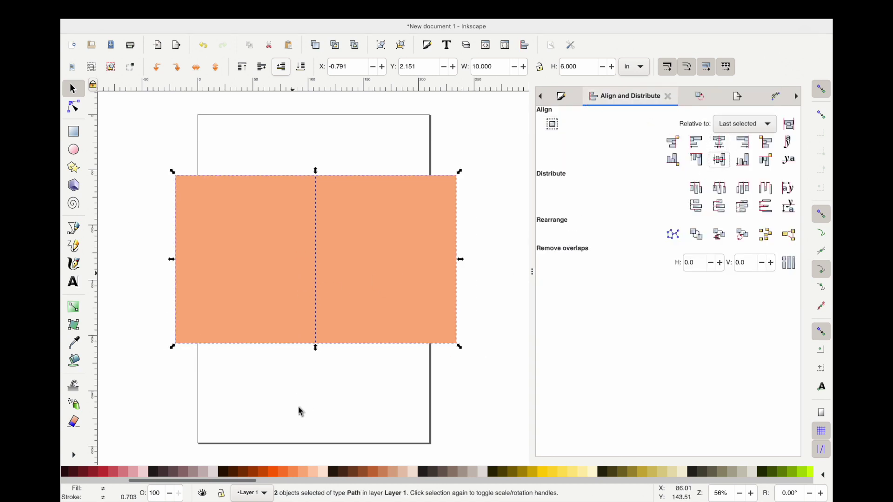
left_click(301, 420)
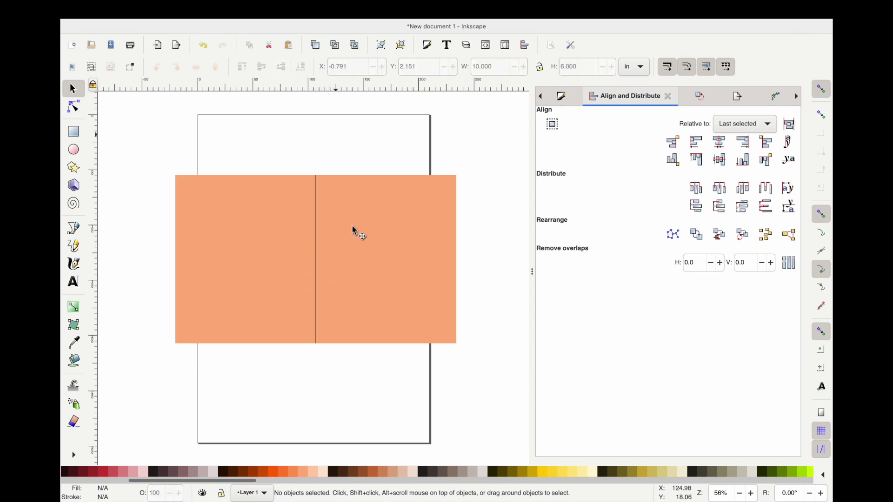
left_click(317, 215)
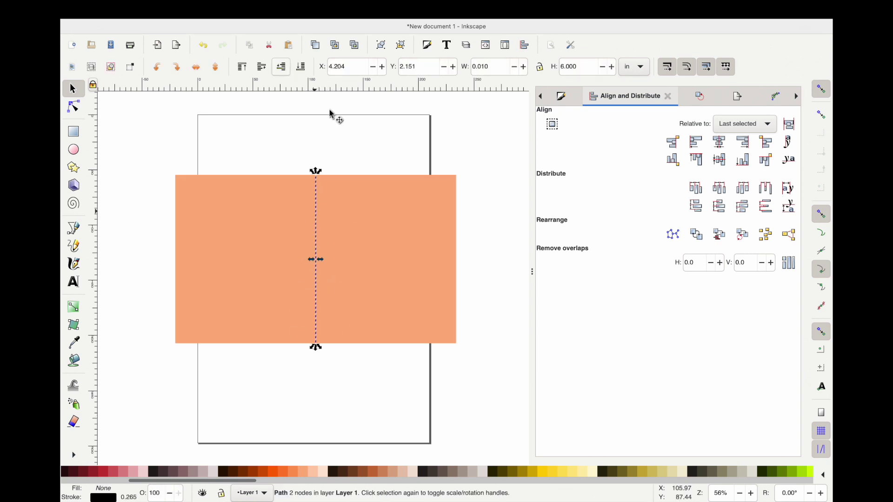
Step: Save the drawing under the name 'blank card'
left_click(316, 401)
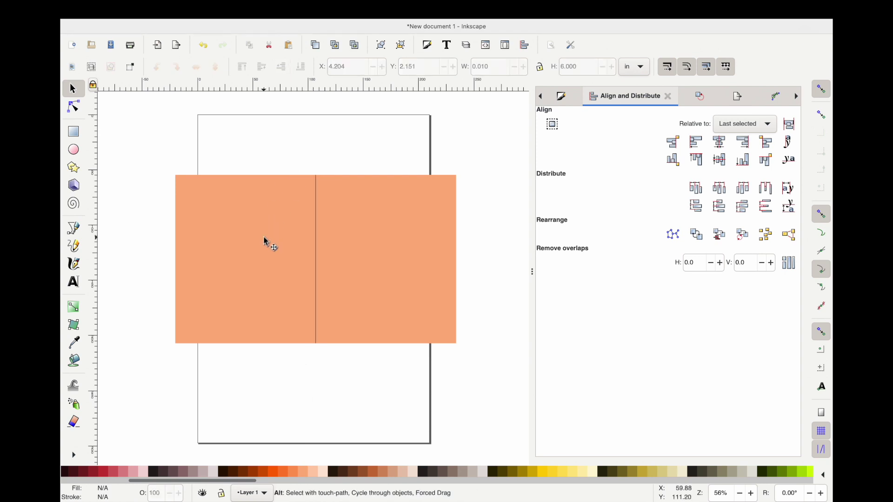
key("ctrl+s")
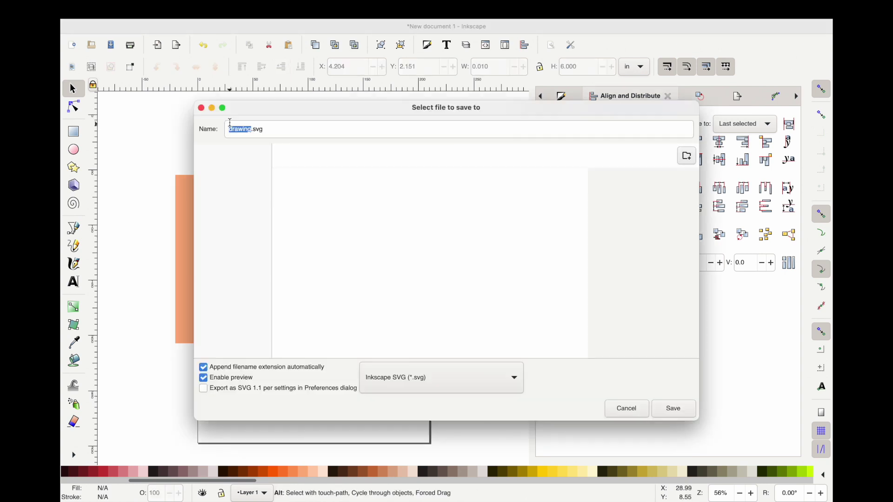
type("b")
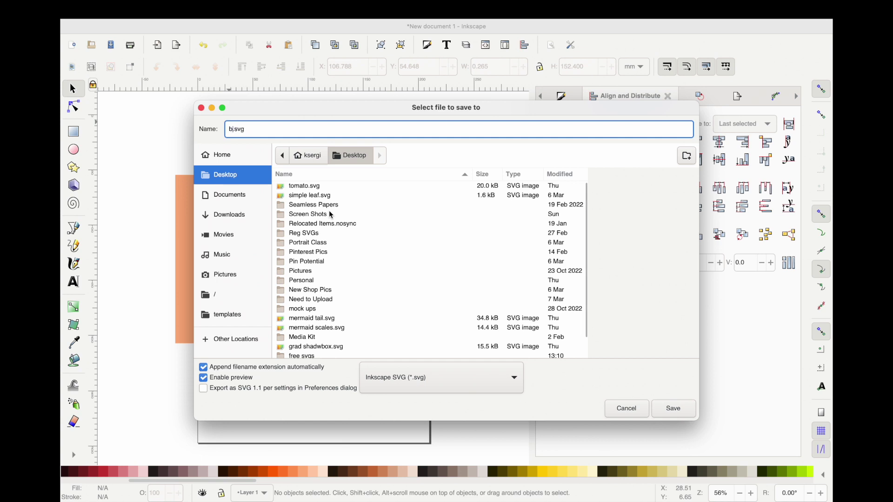
type("lank card")
key("Return")
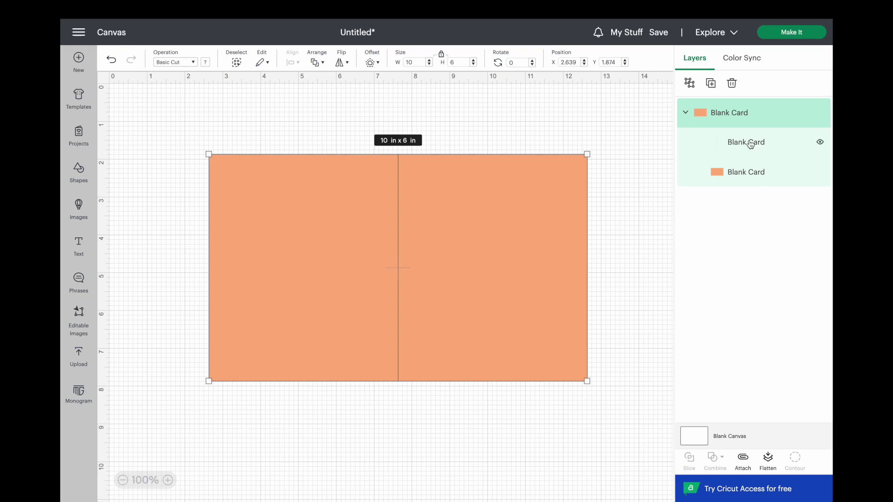
Step: Set the fold line's operation to Score
left_click(750, 145)
left_click(749, 171)
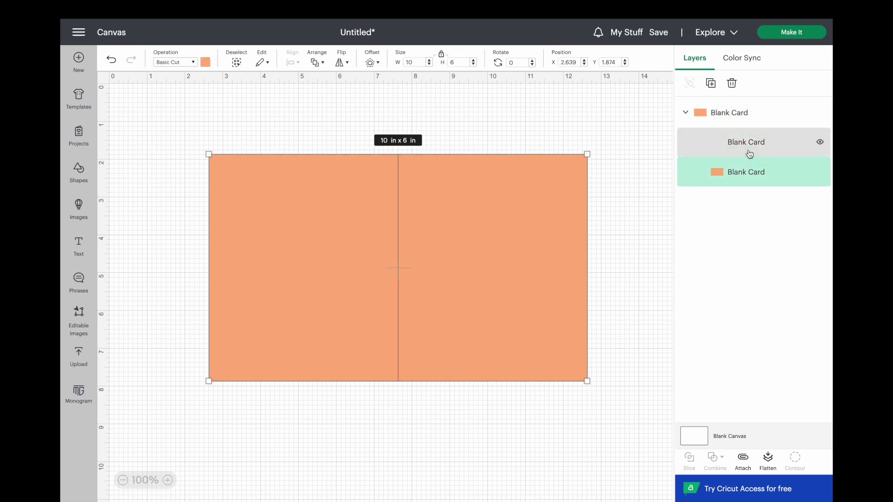
left_click(749, 150)
left_click(174, 62)
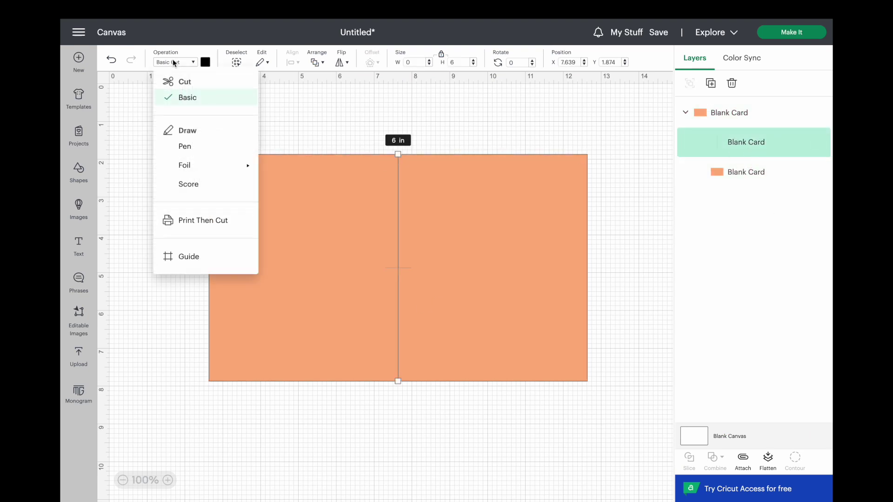
left_click(195, 185)
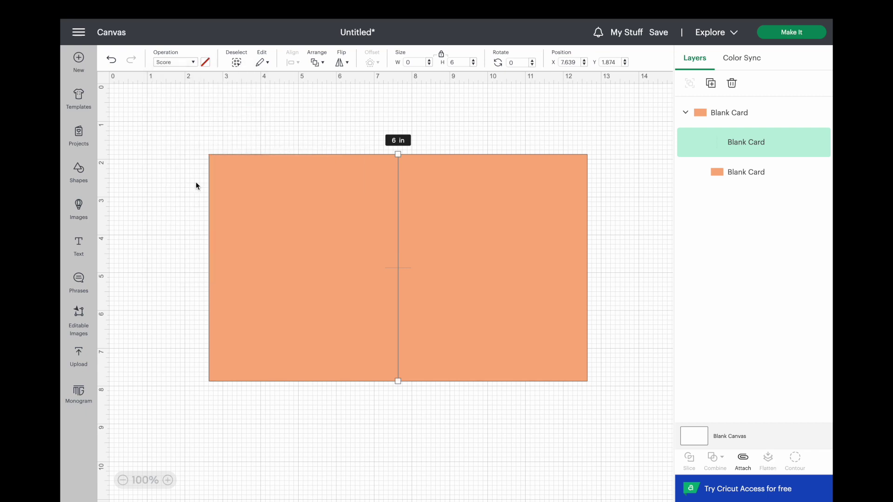
left_click(195, 188)
Step: Select the card and fold line together and attach them
left_click(379, 242)
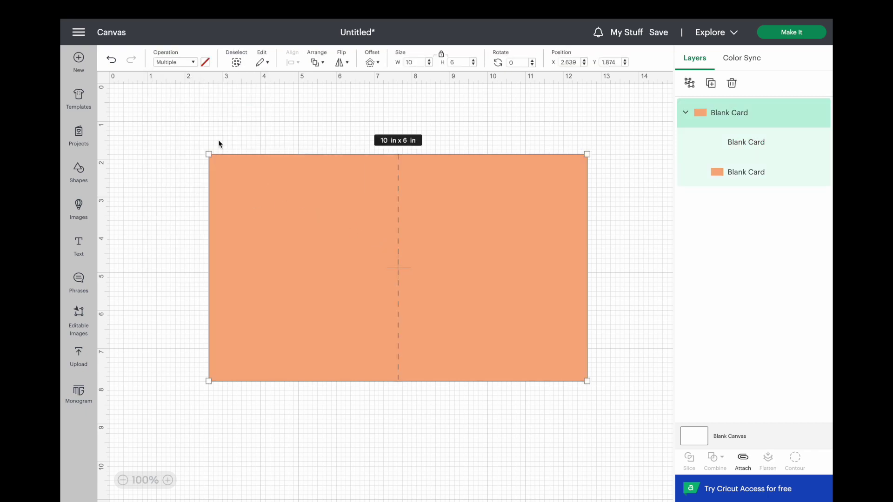
left_click_drag(219, 141, 562, 288)
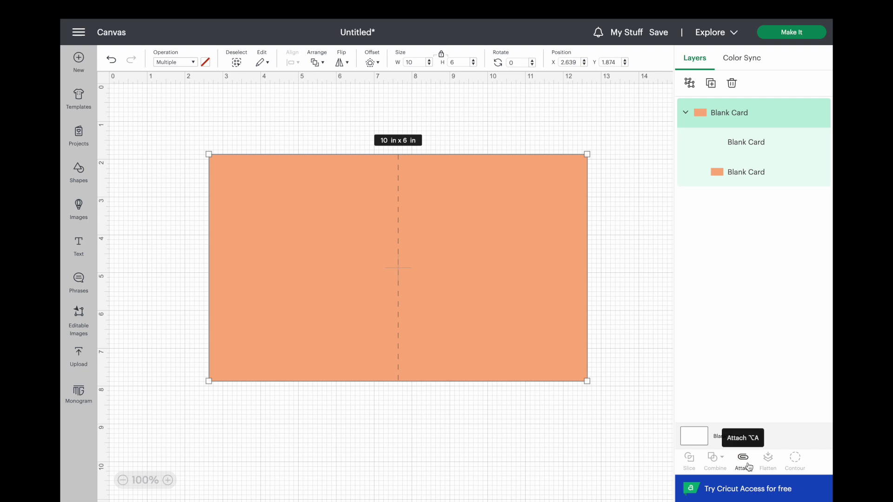
left_click(744, 460)
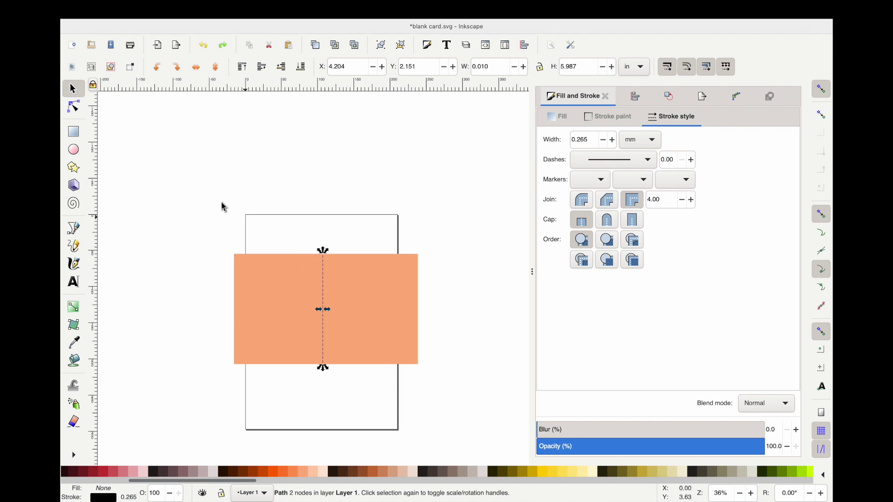
Step: Open Fill and Stroke and set the fold line height to 5.8 in
mouse_move(298, 4)
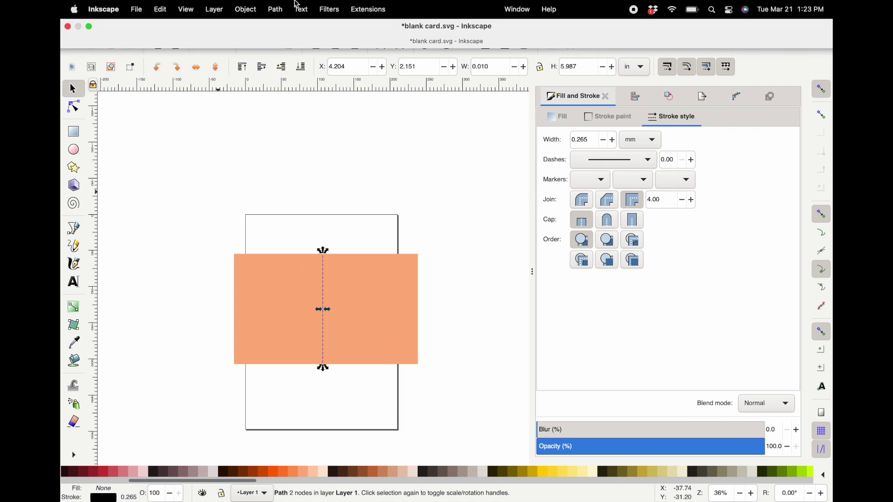
left_click(247, 8)
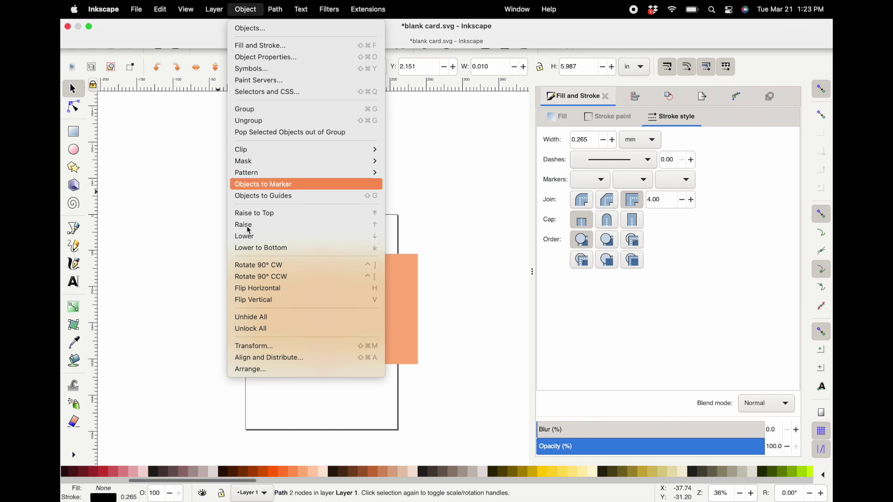
left_click(271, 46)
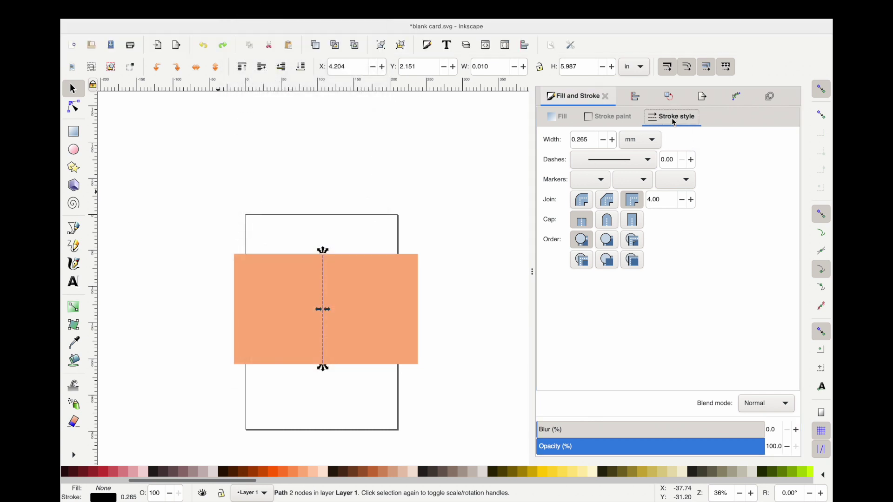
left_click(577, 66)
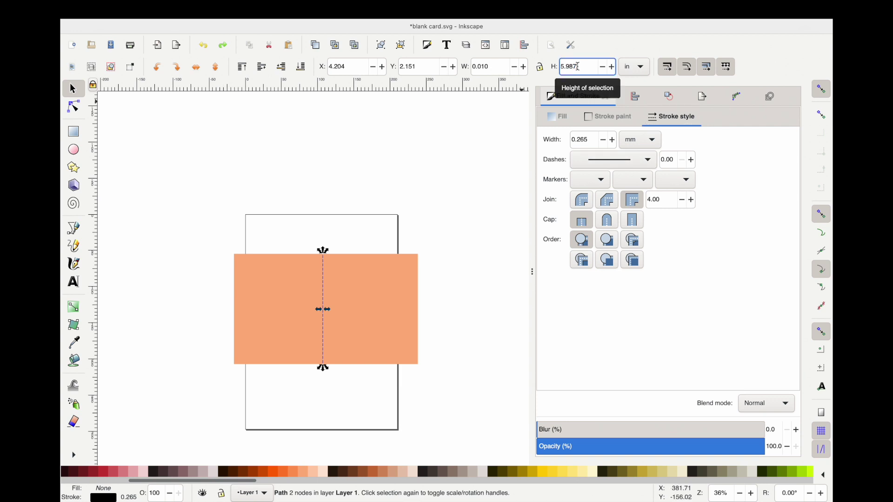
type("8")
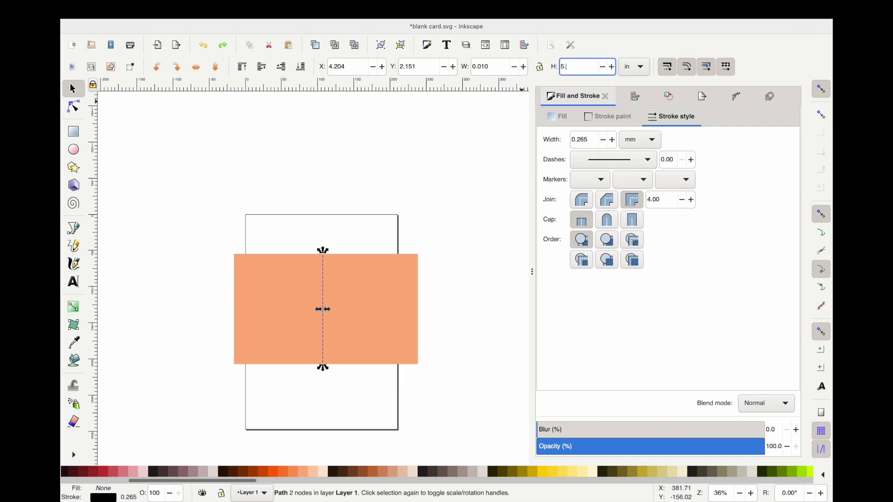
key("Return")
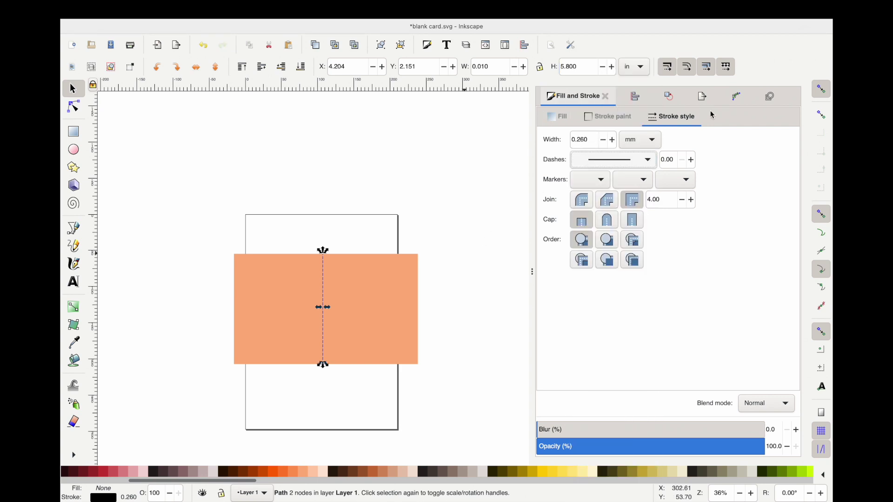
Step: Give the fold line a long dashed stroke pattern
left_click(641, 164)
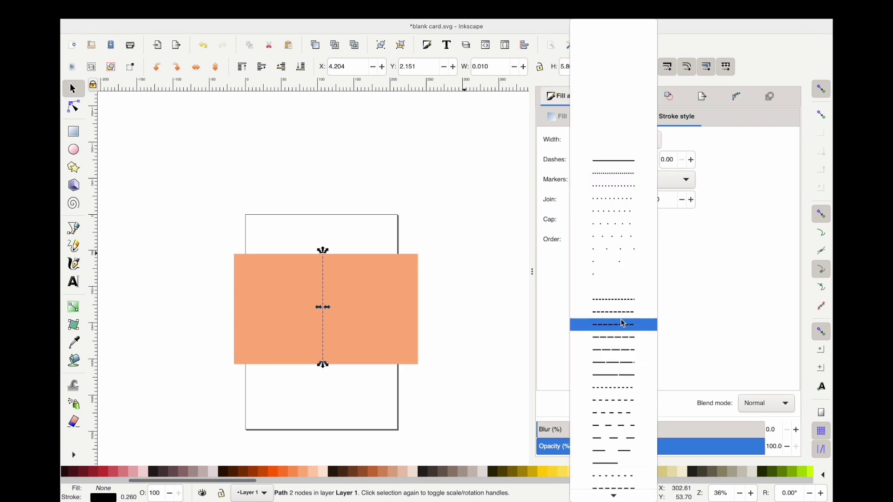
scroll(623, 322, "down", 3)
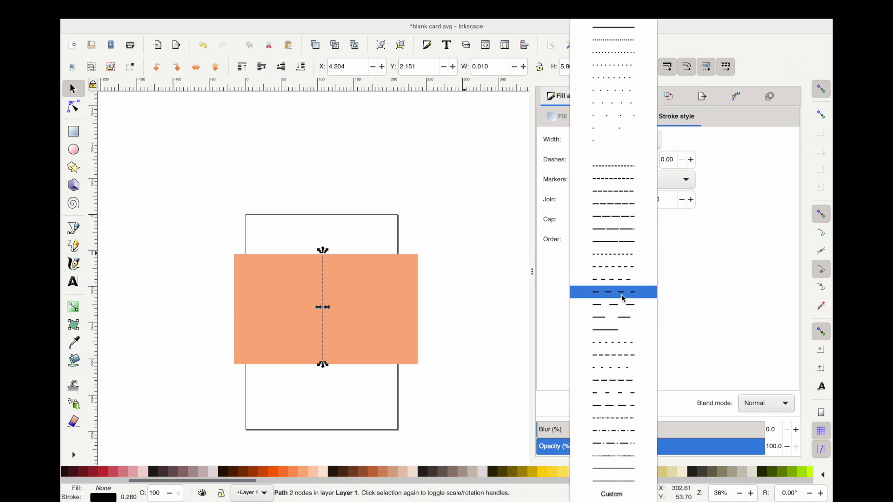
left_click(623, 306)
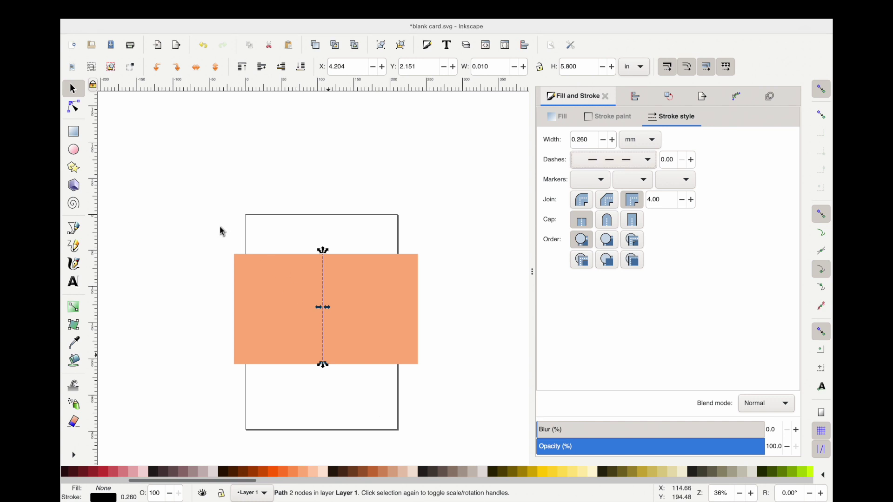
left_click_drag(221, 229, 458, 388)
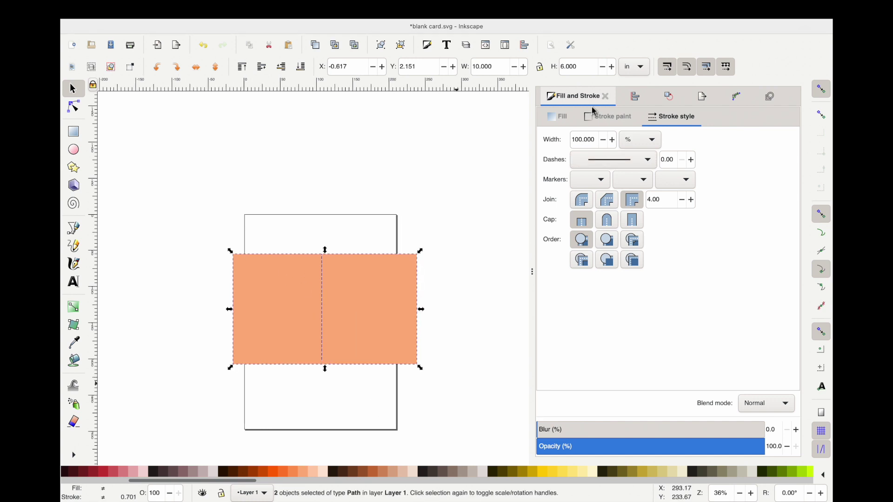
Step: Centre the card and fold line on each other horizontally and vertically
left_click(634, 98)
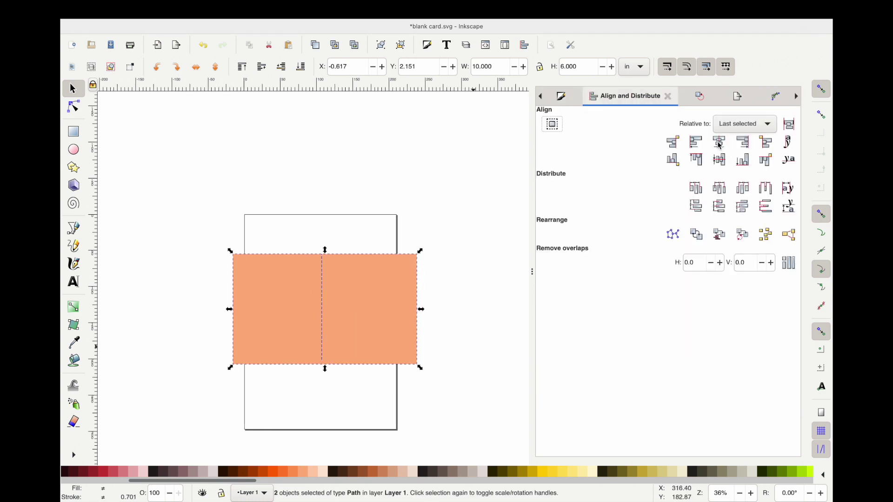
left_click(720, 160)
left_click(722, 161)
key("Escape")
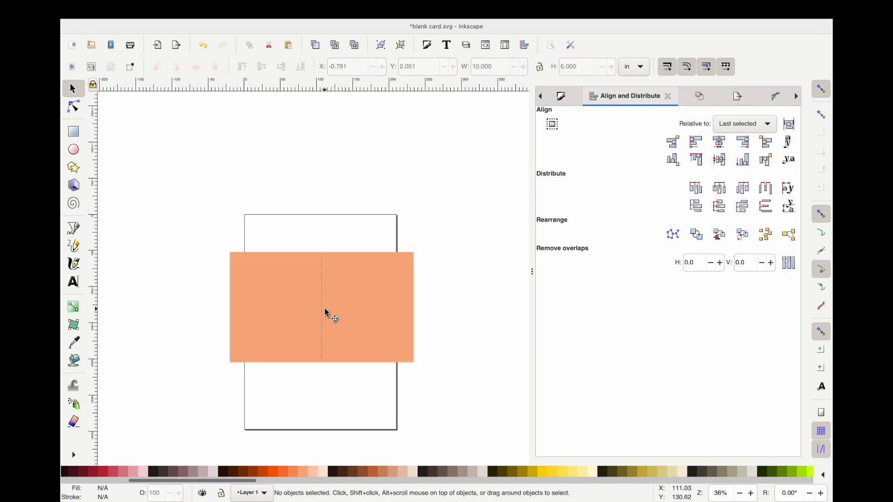
Step: Zoom in on the card and select the dashed fold line
key("4")
scroll(328, 316, "up", 1, "ctrl")
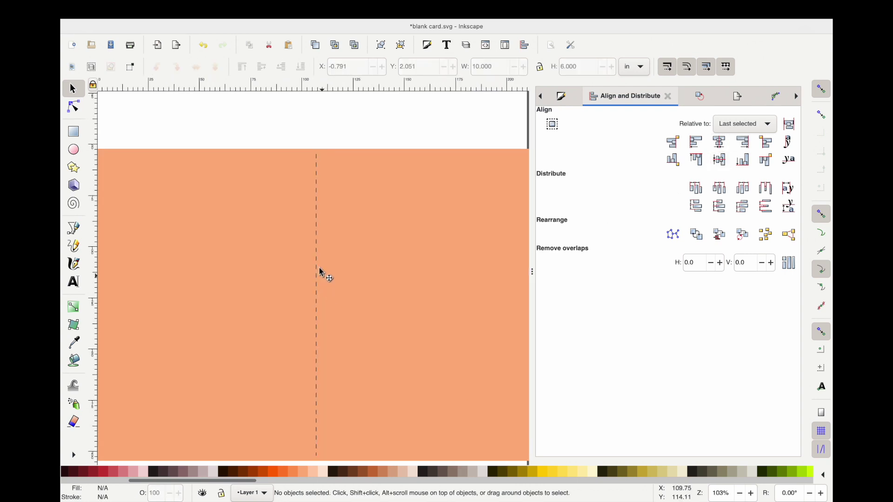
left_click(316, 267)
mouse_move(375, 4)
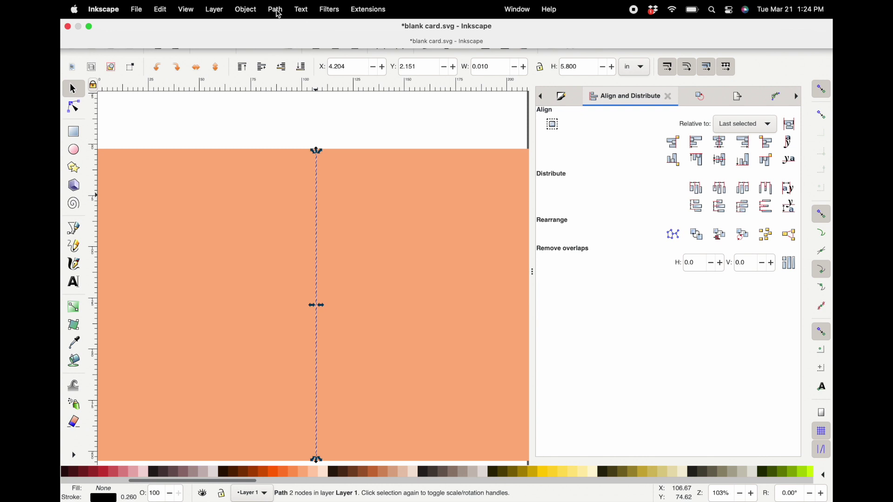
left_click(279, 14)
Step: Inspect the dashed fold line's nodes in node-editing mode
left_click(312, 301)
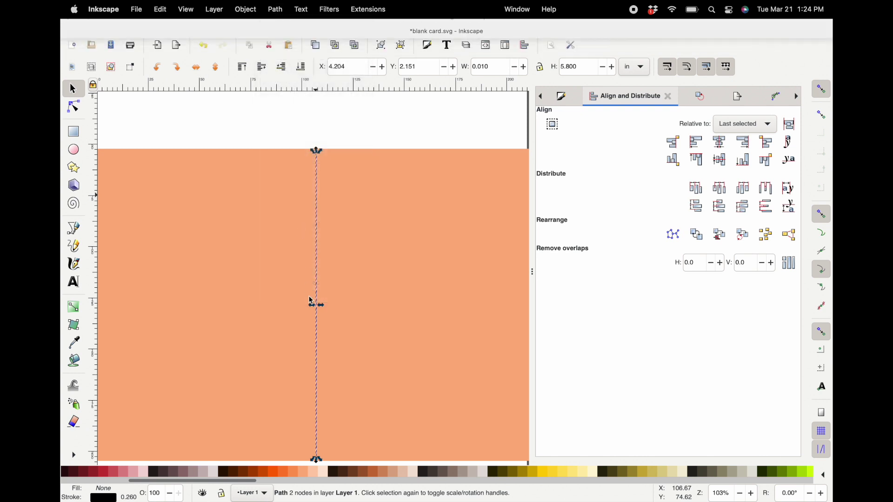
scroll(325, 277, "up", 5)
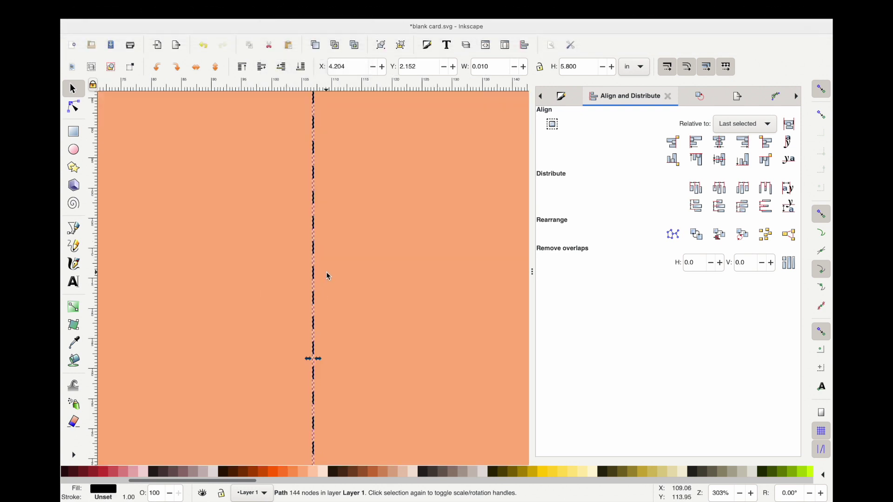
key("n")
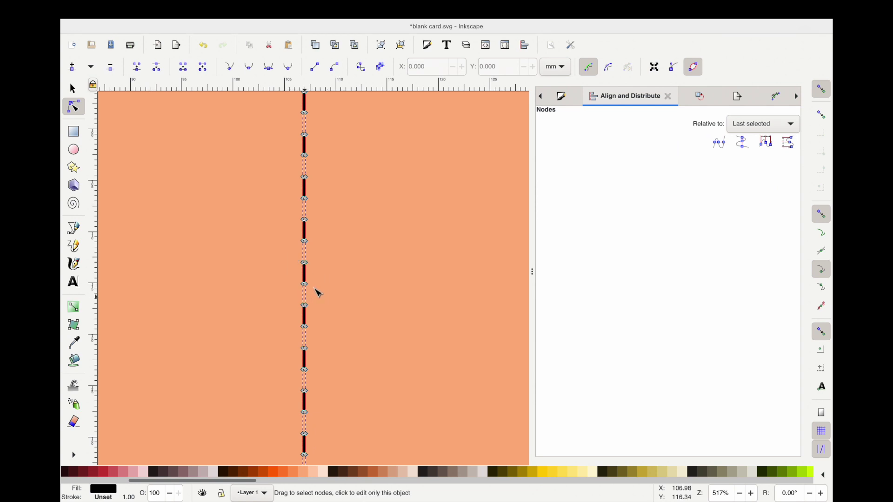
scroll(306, 260, "up", 2)
scroll(313, 292, "up", 2)
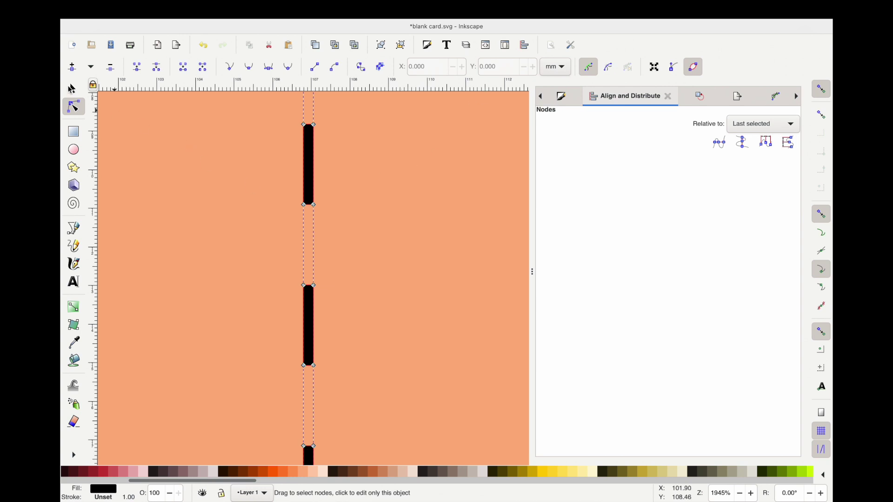
key("s")
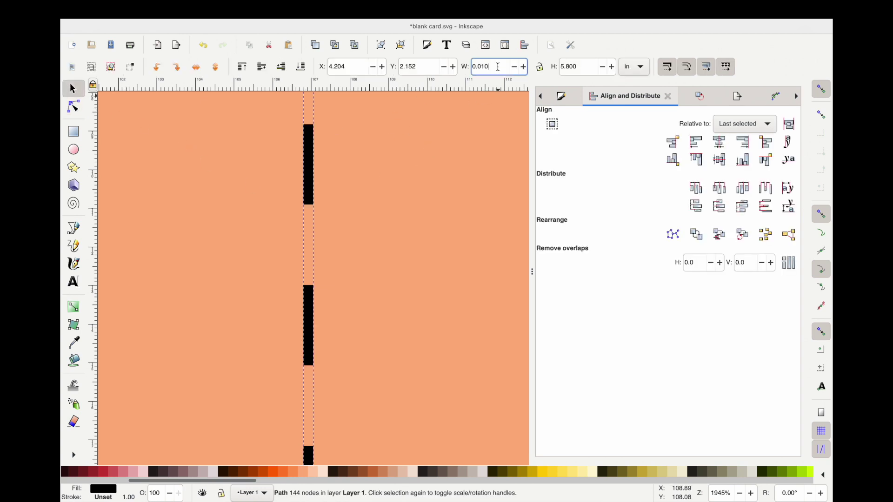
Step: Set the fold line's width to 0.005 in, then to 0.001 in
key("BackSpace")
key("Return")
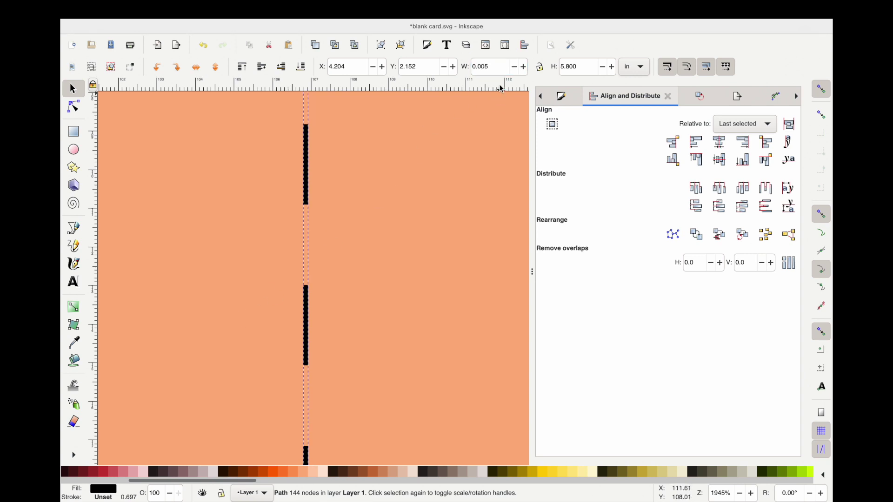
key("Return")
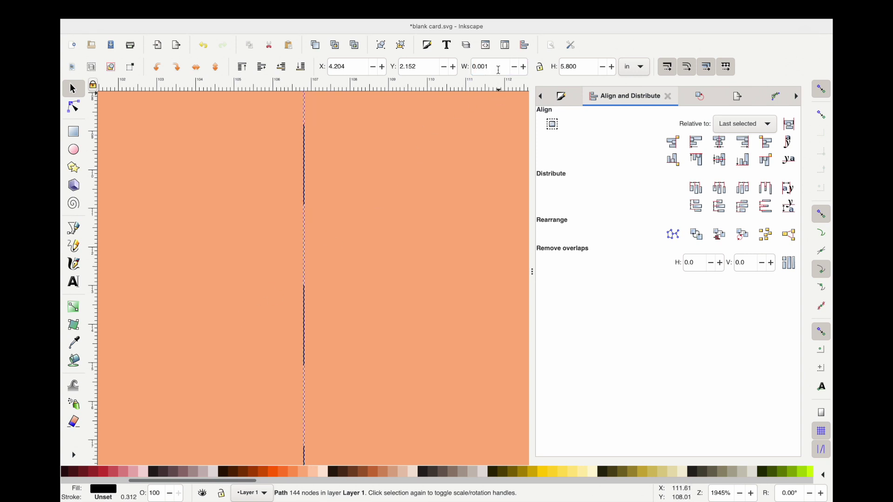
scroll(285, 302, "down", 3, "ctrl")
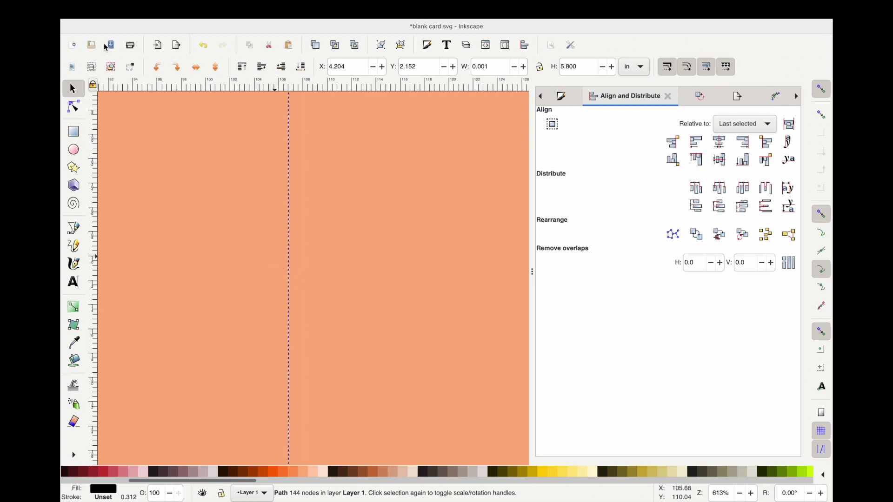
scroll(270, 263, "up", 3, "ctrl")
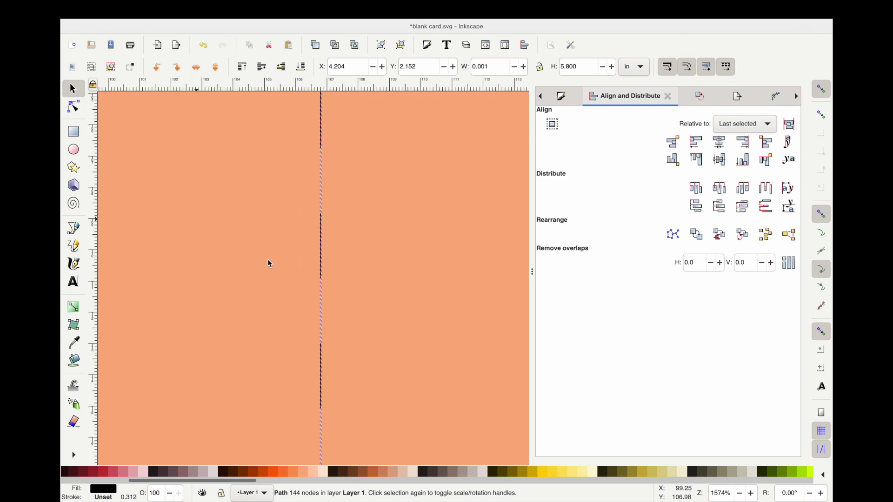
left_click(74, 108)
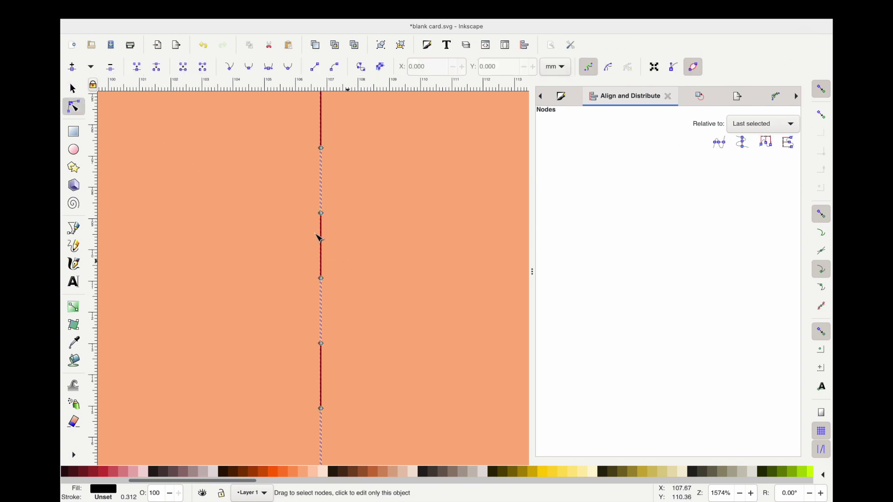
Step: Narrow the fold line to a 0.0001 in hairline width
scroll(322, 256, "up", 3, "ctrl")
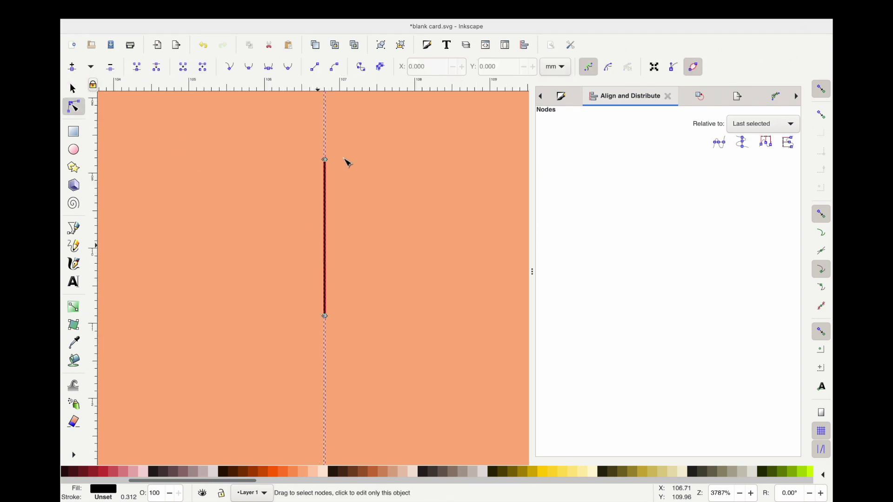
scroll(325, 215, "up", 1, "ctrl")
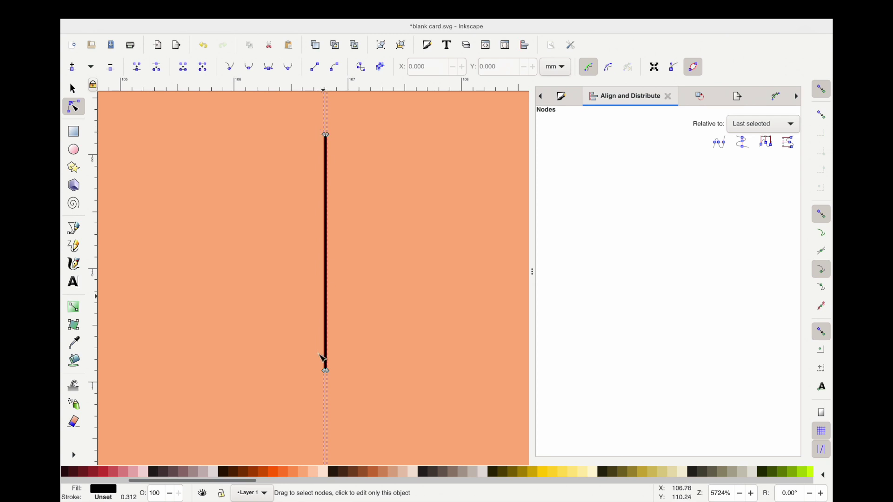
key("s")
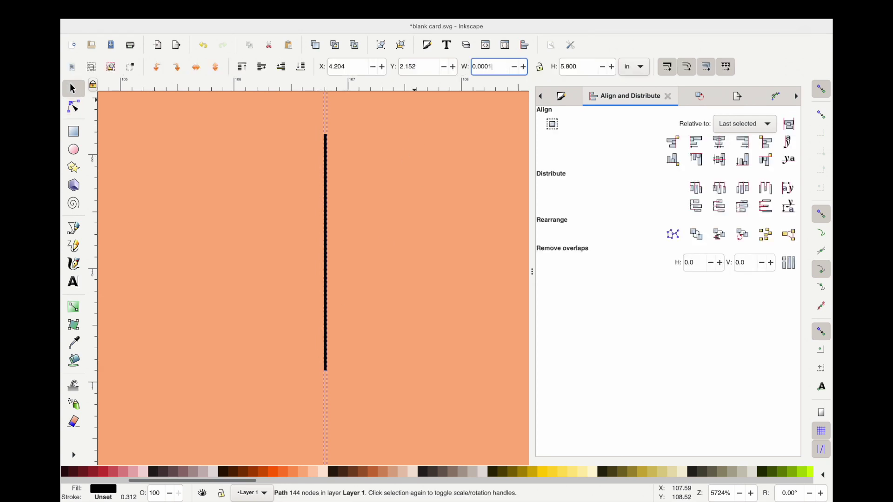
key("Return")
Step: Check the hairline's nodes and re-save blank card.svg
key("n")
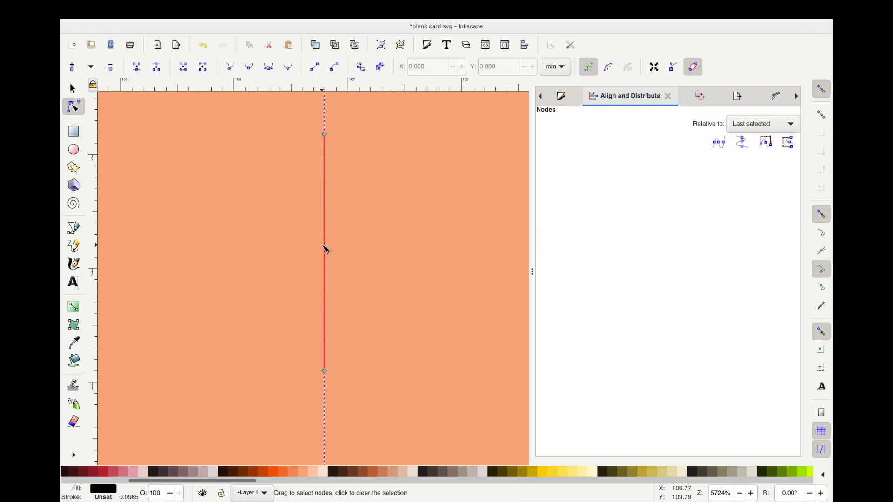
scroll(324, 152, "up", 5)
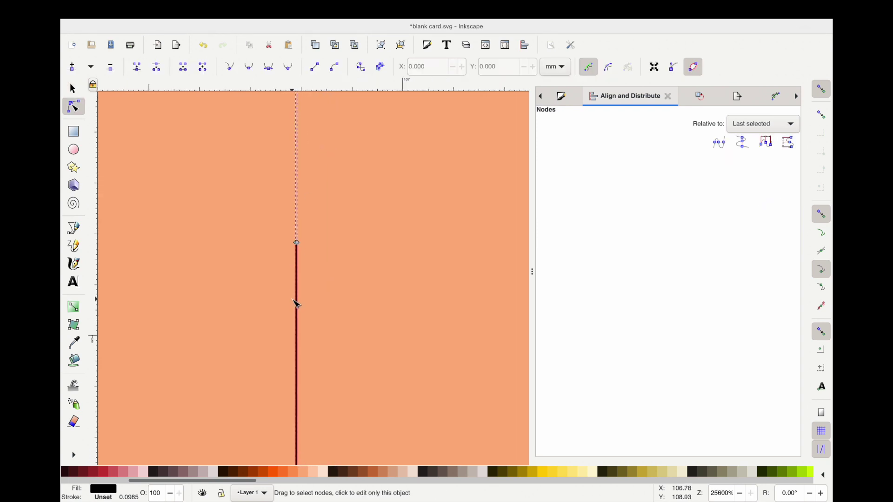
scroll(296, 304, "down", 14)
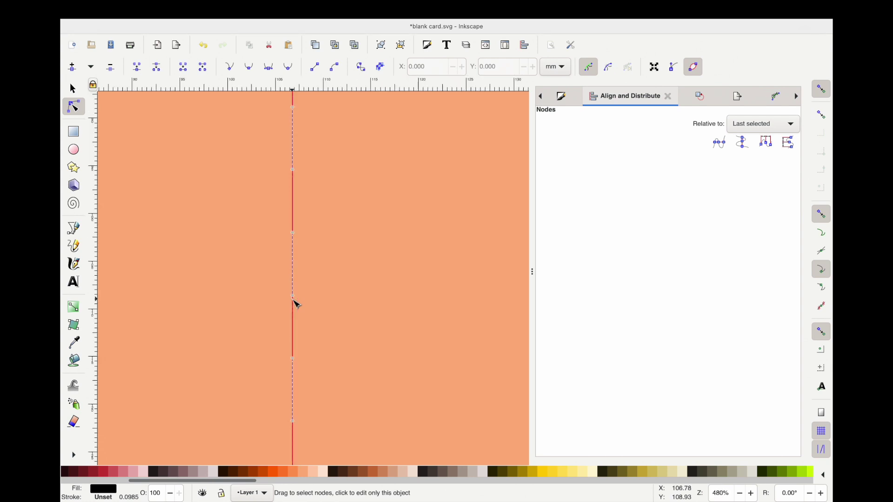
scroll(296, 305, "down", 2)
key("s")
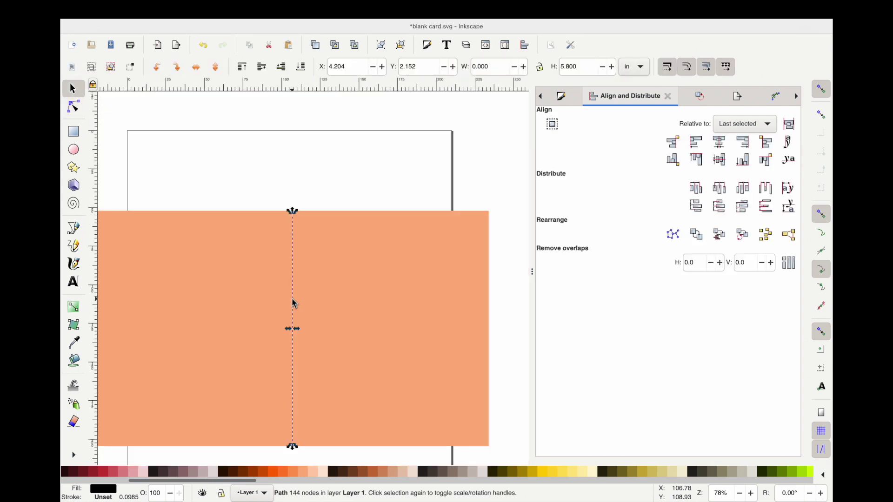
key("ctrl+s")
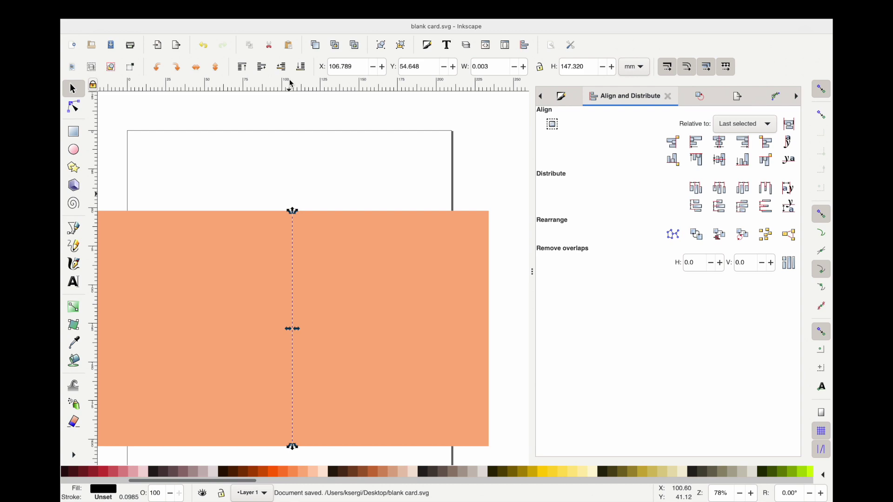
Step: In full-screen Cricut Design Space, upload blank card.svg onto the canvas
left_click(329, 491)
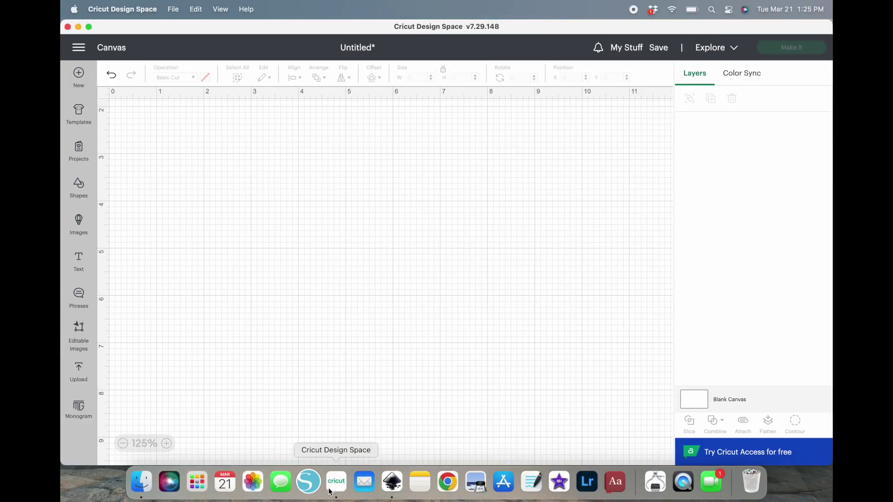
left_click(90, 27)
left_click(79, 356)
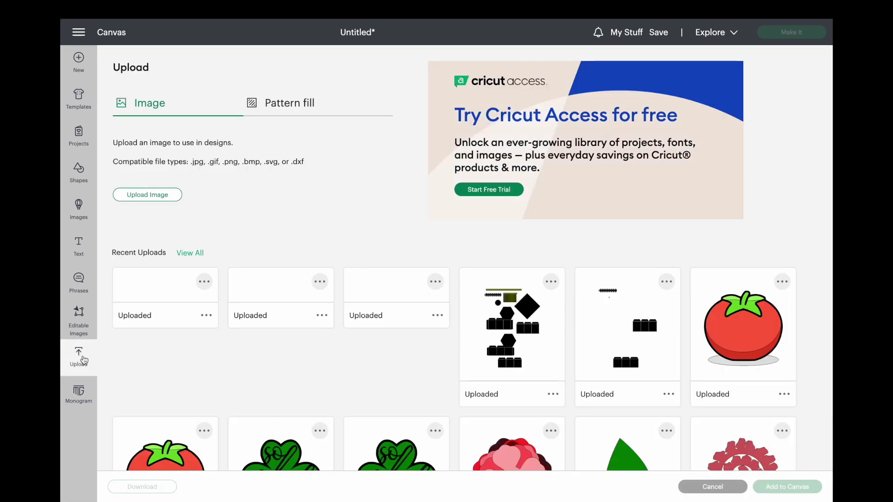
left_click(153, 199)
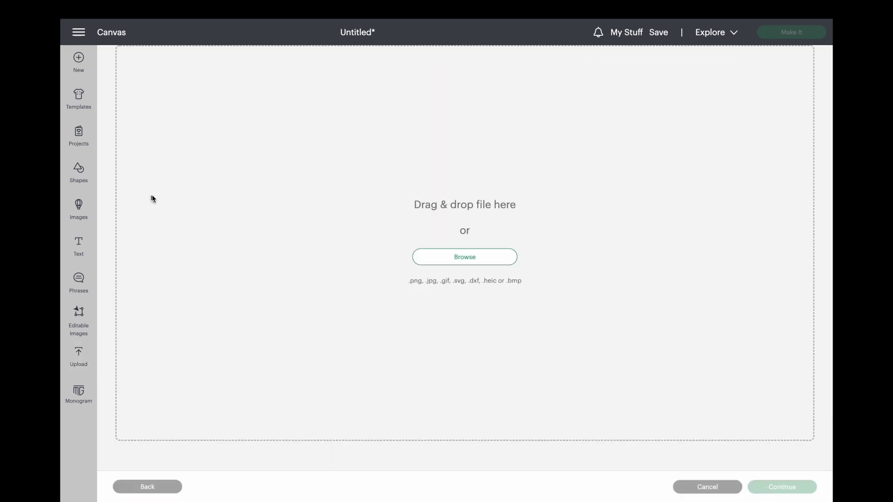
left_click(453, 264)
double_click(367, 195)
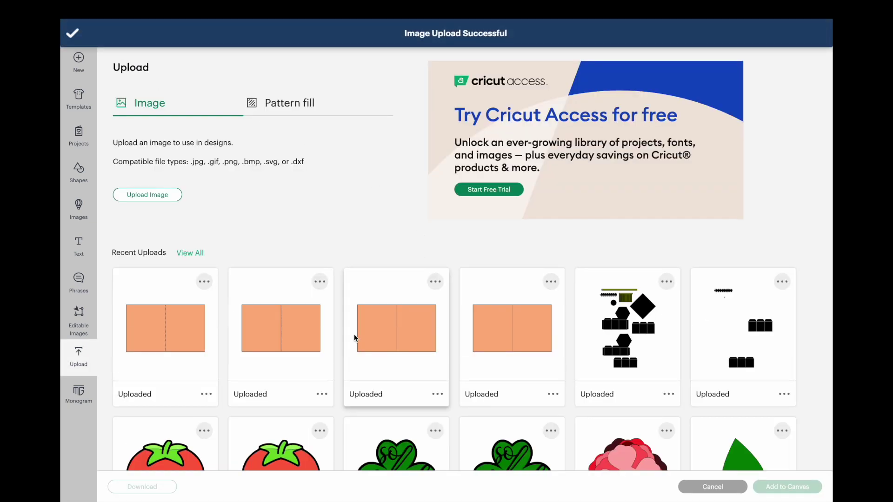
left_click(150, 297)
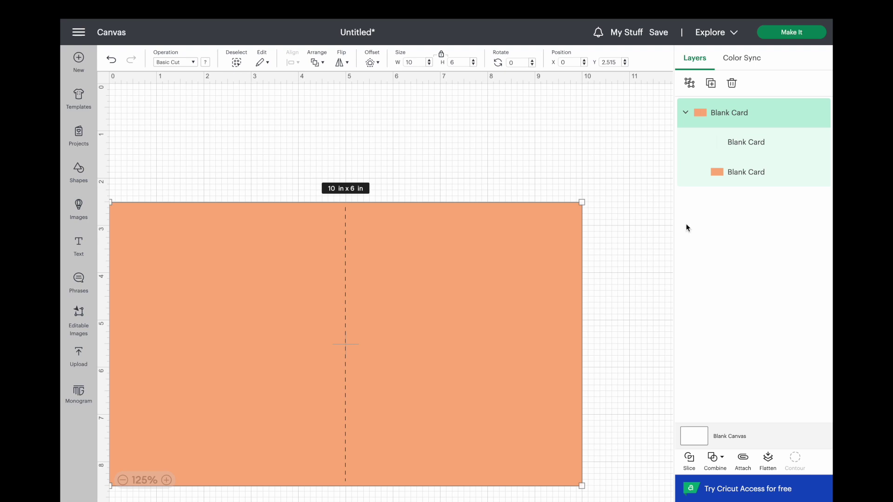
Step: Attach the dashed score line to the card and continue to mat preparation
left_click(749, 151)
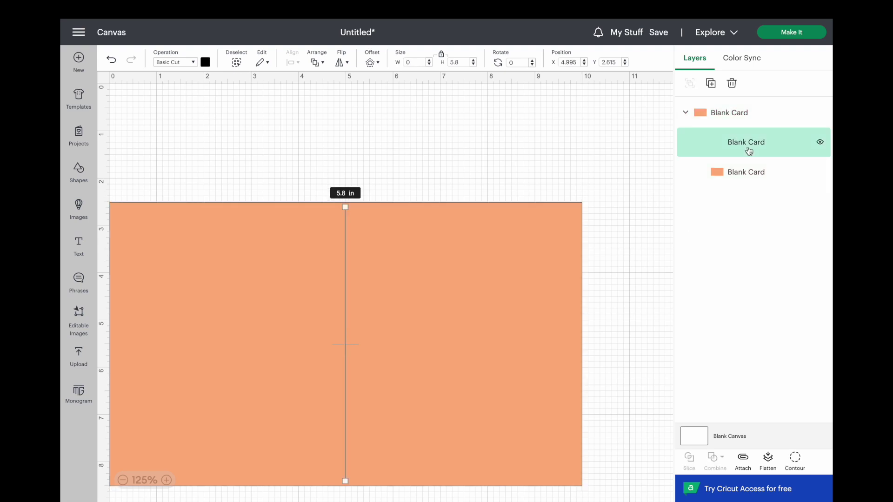
left_click_drag(170, 116, 500, 315)
left_click(743, 458)
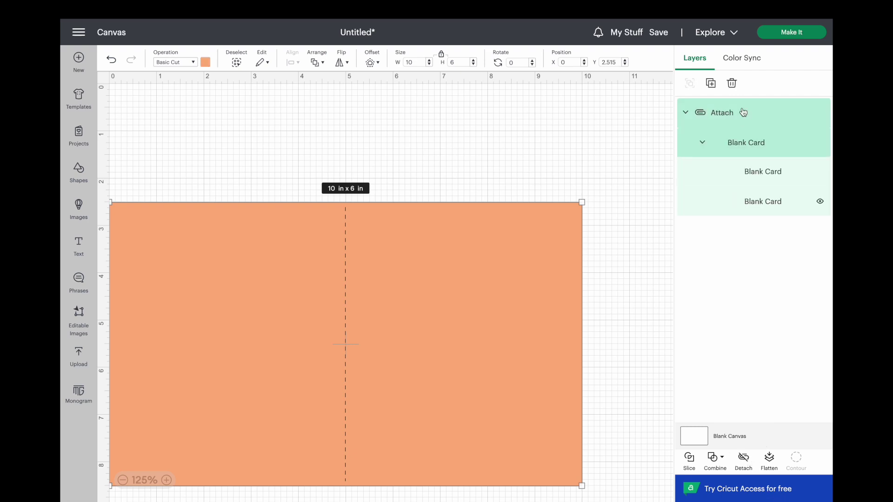
left_click(780, 36)
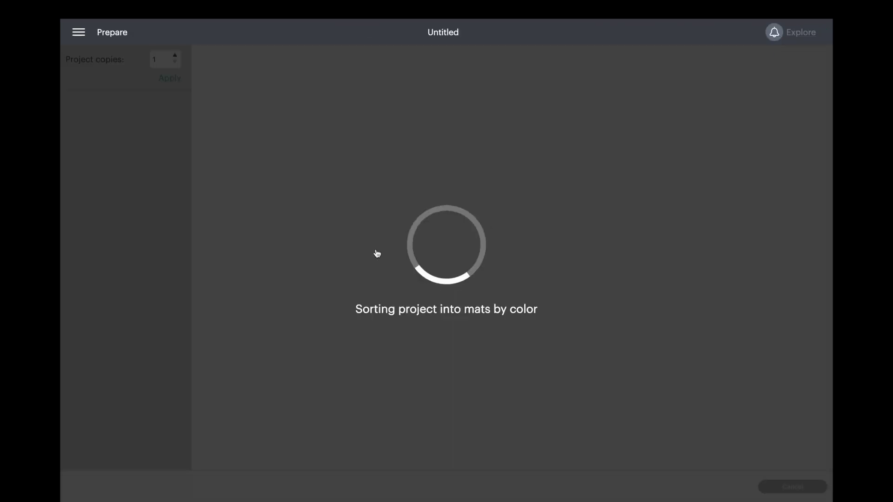